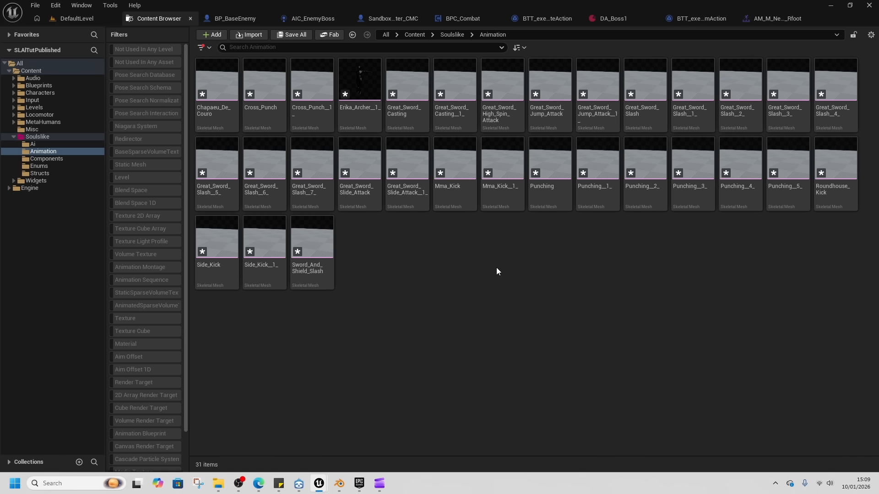
Step: Delete all skeletal meshes in the Soulslike Animation folder except Erika_Archer__1_
{"action": "left_click", "coordinate": [231, 112]}
{"action": "left_click", "coordinate": [330, 238], "text": "shift"}
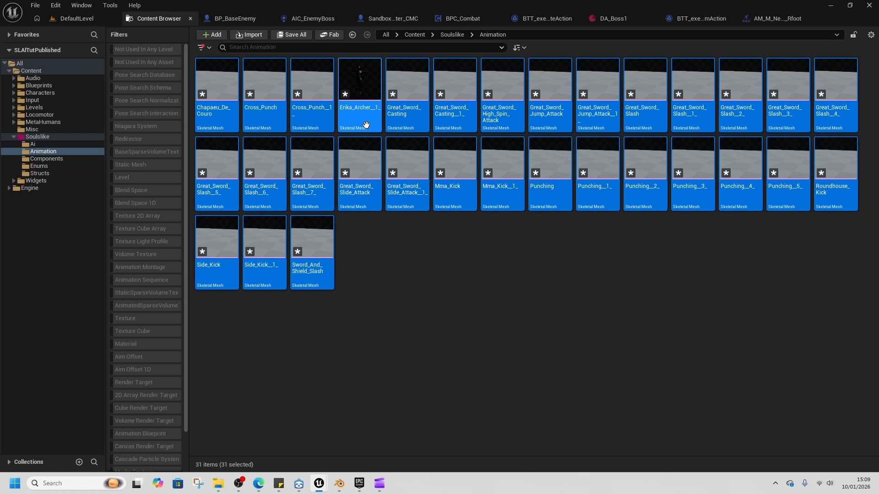
{"action": "left_click", "coordinate": [216, 121]}
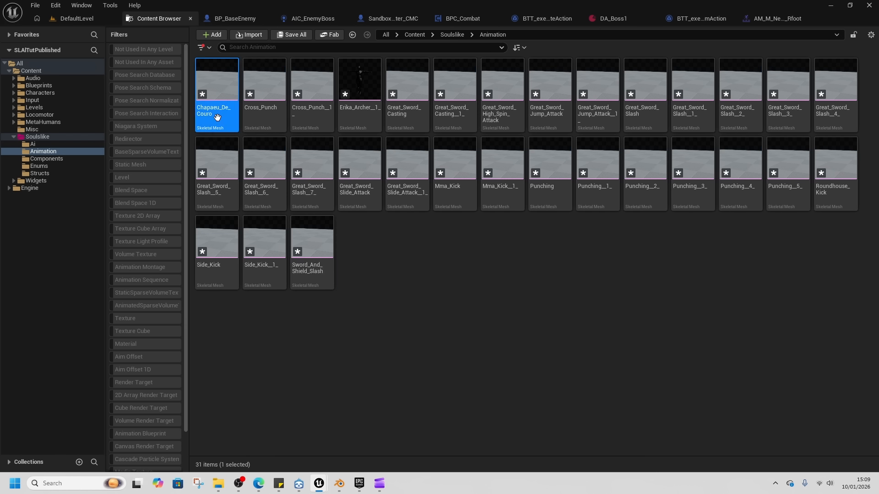
{"action": "left_click", "coordinate": [325, 250], "text": "shift"}
{"action": "left_click", "coordinate": [362, 114], "text": "ctrl"}
{"action": "key", "text": "Delete"}
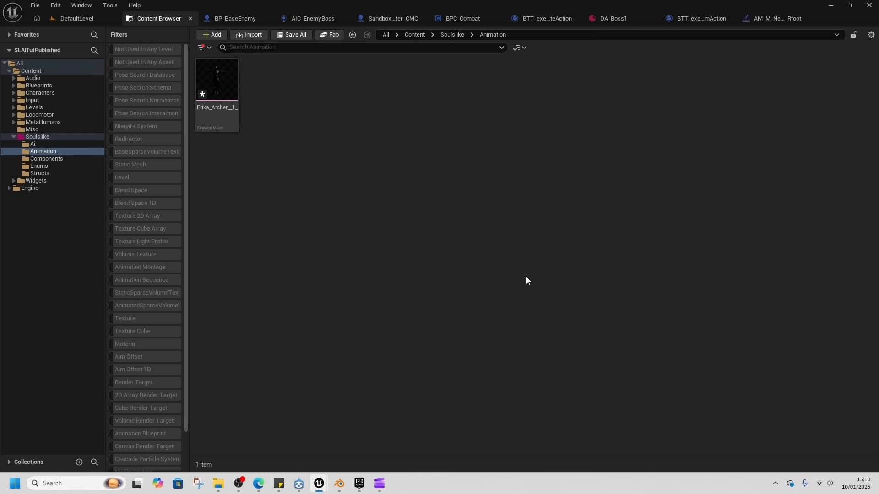
Step: Turn off the Skeletal Mesh filter and filter the Animation folder by Physics Asset instead
{"action": "scroll", "coordinate": [168, 92], "scroll_direction": "down", "scroll_amount": 3}
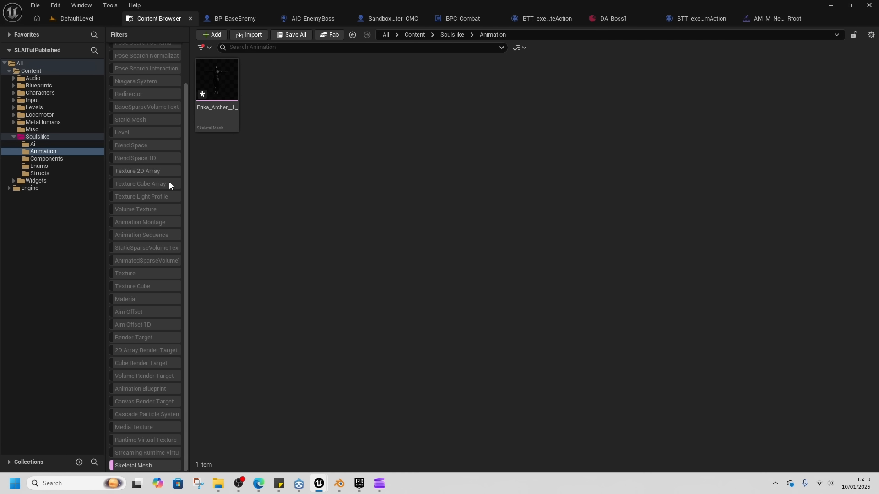
{"action": "left_click", "coordinate": [134, 465]}
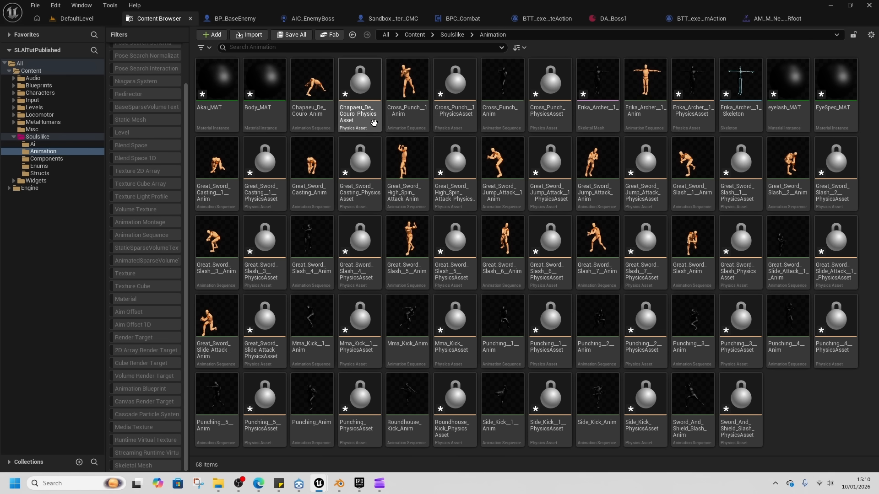
{"action": "left_click", "coordinate": [364, 129]}
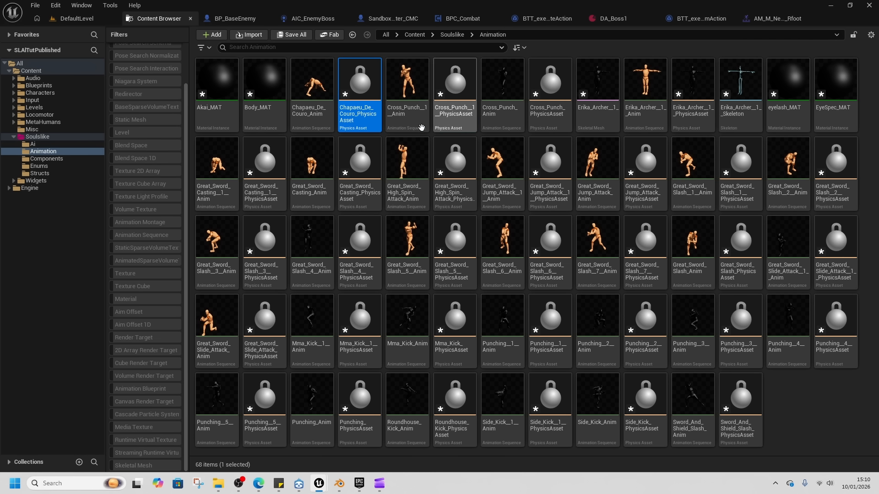
{"action": "left_click", "coordinate": [202, 47]}
{"action": "mouse_move", "coordinate": [233, 319]}
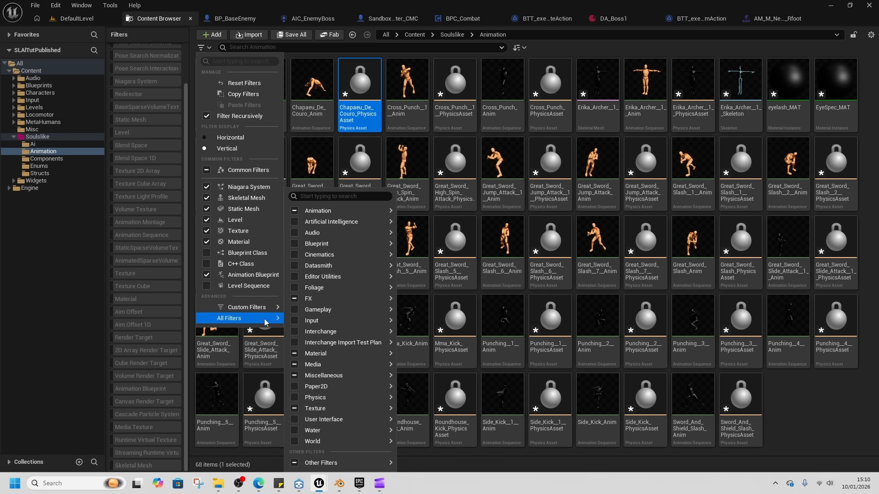
{"action": "mouse_move", "coordinate": [333, 213]}
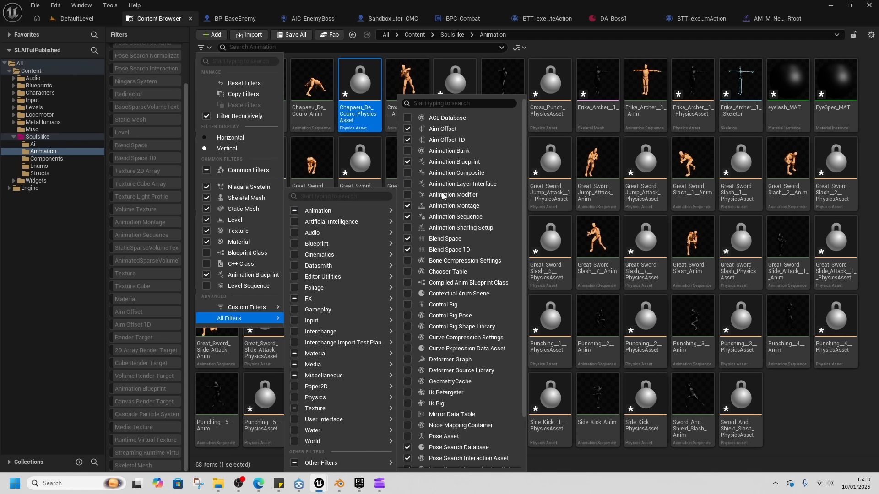
{"action": "left_click", "coordinate": [340, 196]}
{"action": "type", "text": "phy"}
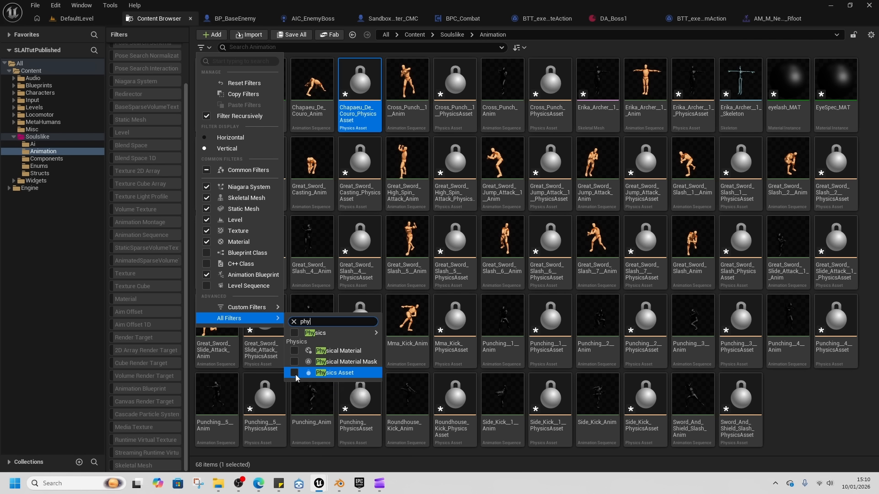
{"action": "left_click", "coordinate": [297, 373]}
{"action": "left_click", "coordinate": [402, 219]}
Step: Delete every physics asset in the Animation folder except Erika_Archer__1__PhysicsAsset
{"action": "left_click", "coordinate": [226, 117]}
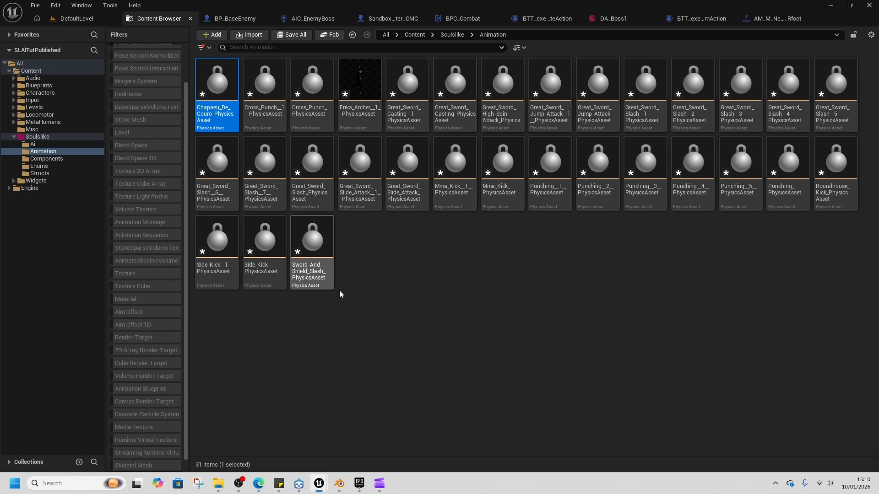
{"action": "left_click", "coordinate": [333, 287], "text": "shift"}
{"action": "left_click", "coordinate": [361, 116], "text": "ctrl"}
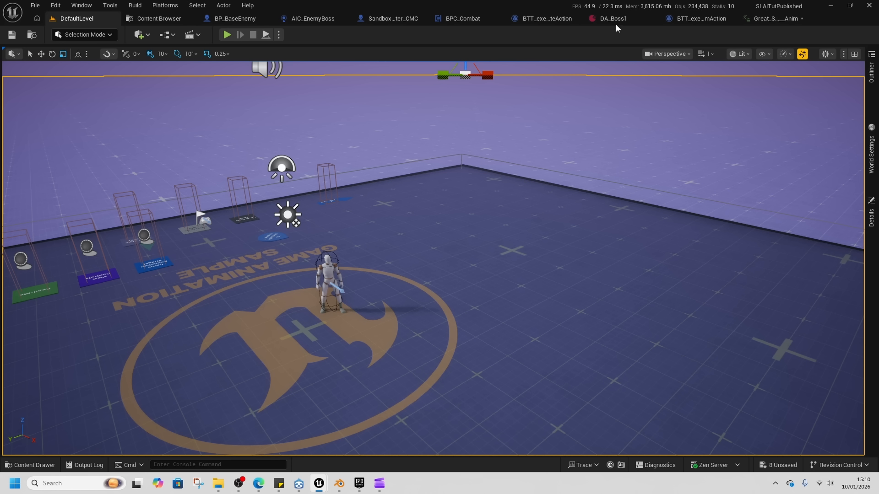
Step: Open the DA_Boss1 data asset and show the Animation folder's sequences in an enlarged content drawer over it
{"action": "left_click", "coordinate": [615, 20]}
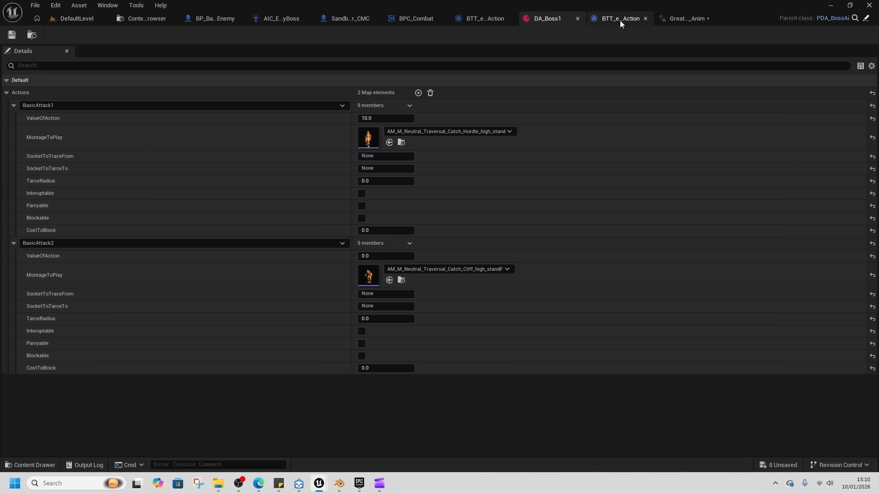
{"action": "left_click", "coordinate": [413, 131]}
{"action": "key", "text": "ctrl+space"}
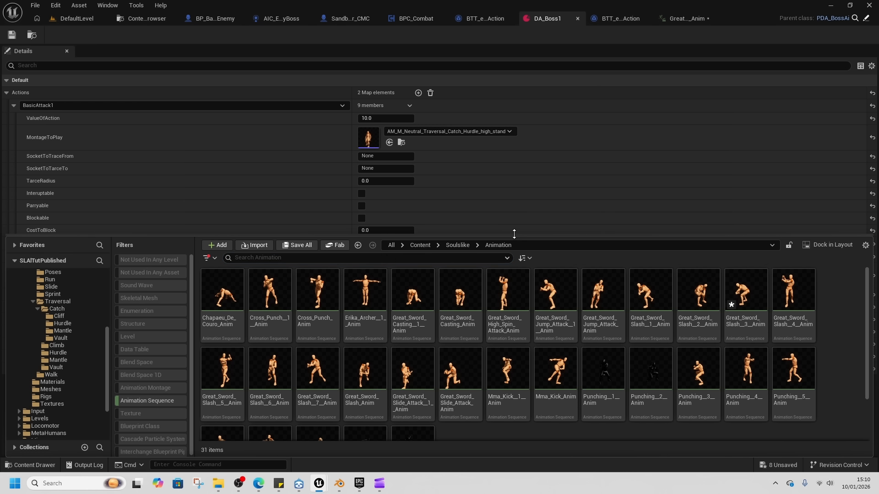
{"action": "left_click_drag", "start_coordinate": [514, 235], "coordinate": [514, 171]}
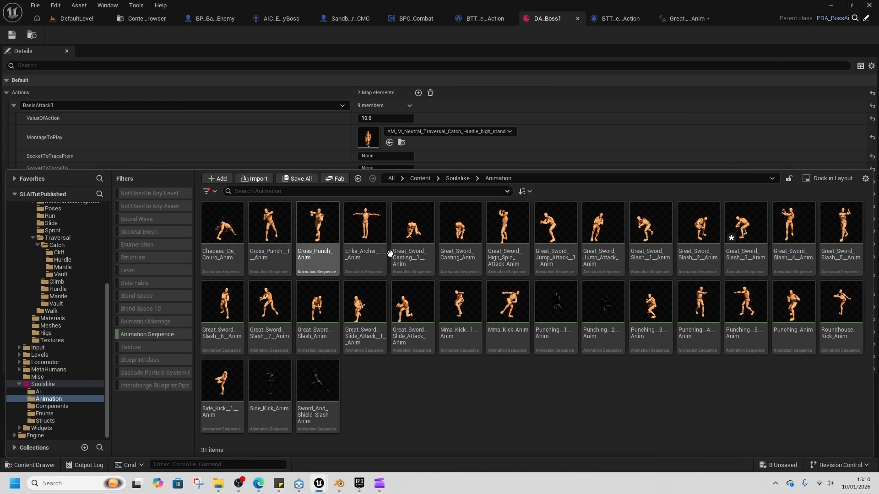
Step: Create animation montages from all animation sequences in the Animation folder and save all assets
{"action": "left_click", "coordinate": [222, 232]}
{"action": "left_click", "coordinate": [322, 407], "text": "shift"}
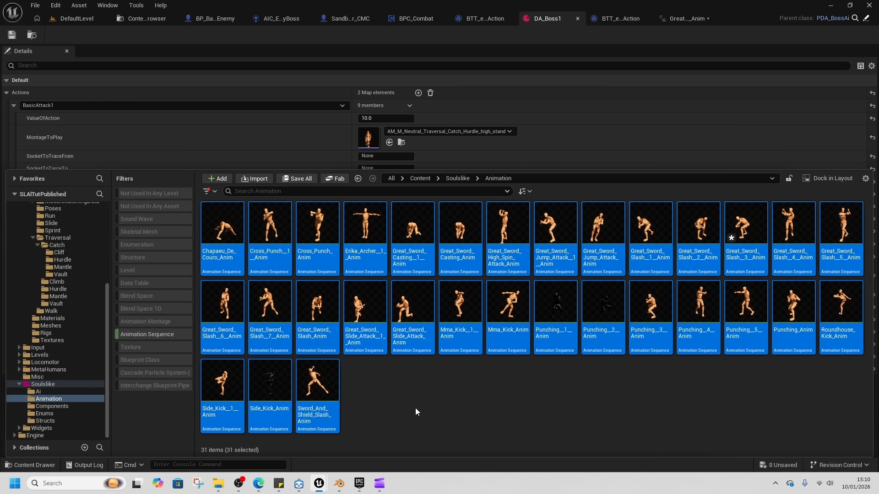
{"action": "right_click", "coordinate": [324, 330]}
{"action": "key", "text": "ctrl+shift+s"}
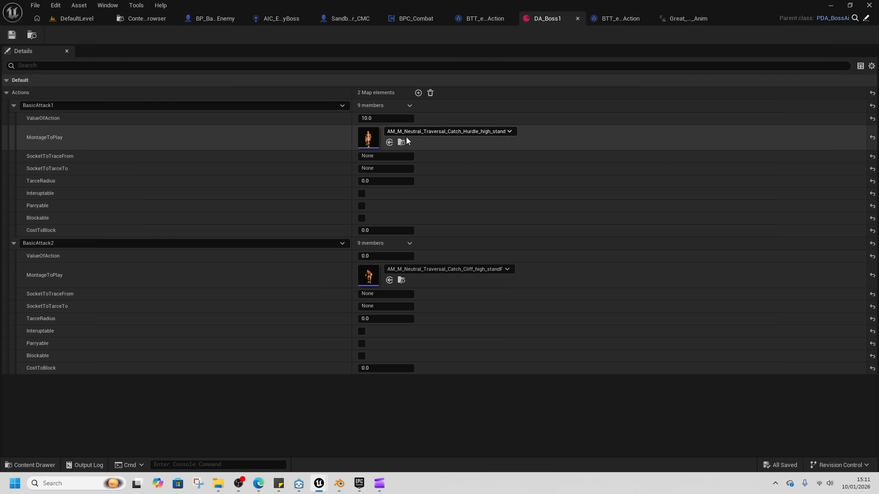
Step: Assign Great_Sword_Slash__1__Anim_Montage as the MontageToPlay of BasicAttack1 in DA_Boss1
{"action": "key", "text": "ctrl+space"}
{"action": "scroll", "coordinate": [529, 370], "scroll_direction": "down", "scroll_amount": 2}
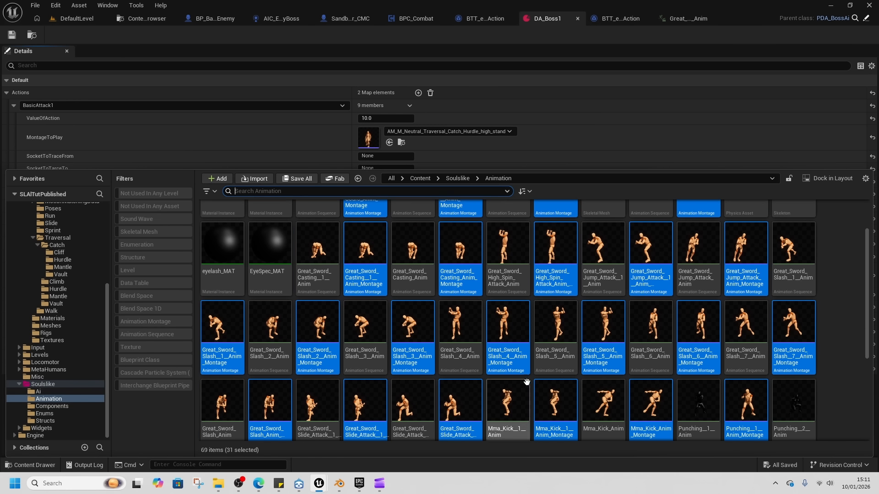
{"action": "left_click", "coordinate": [223, 330]}
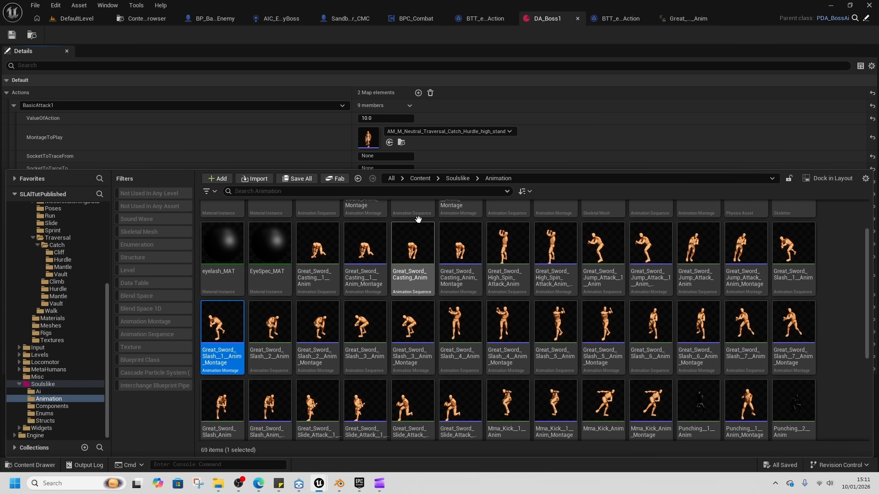
{"action": "left_click_drag", "start_coordinate": [223, 329], "coordinate": [393, 143]}
{"action": "key", "text": "ctrl+space"}
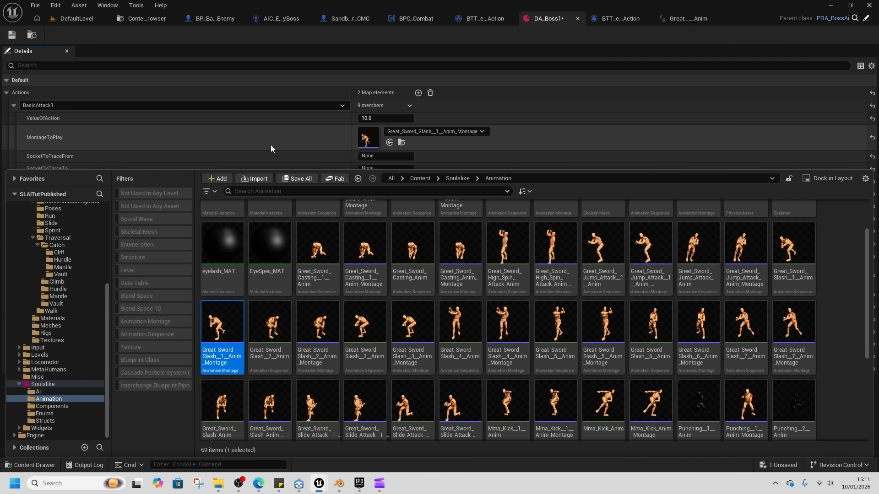
Step: Play-test DefaultLevel from a spot on the floor to check the boss's attack animations, and end the session
{"action": "left_click", "coordinate": [73, 18]}
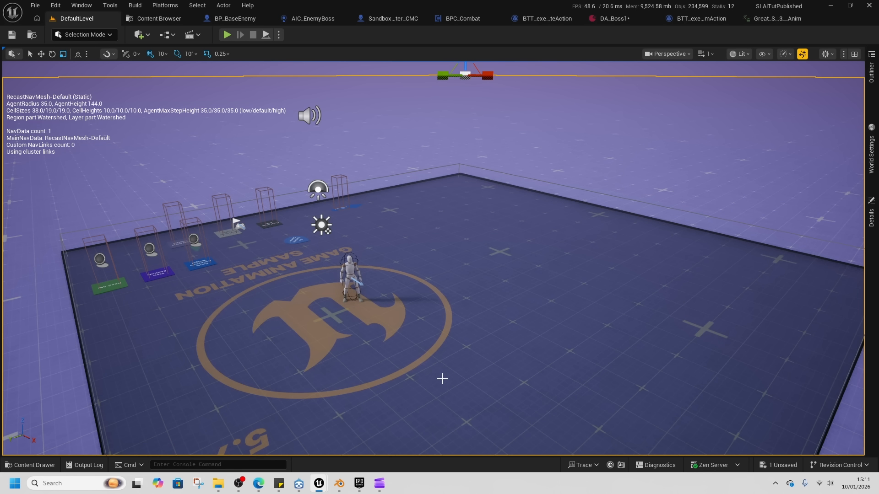
{"action": "scroll", "coordinate": [442, 379], "scroll_direction": "down", "scroll_amount": 1}
{"action": "right_click", "coordinate": [444, 393]}
{"action": "left_click", "coordinate": [479, 386]}
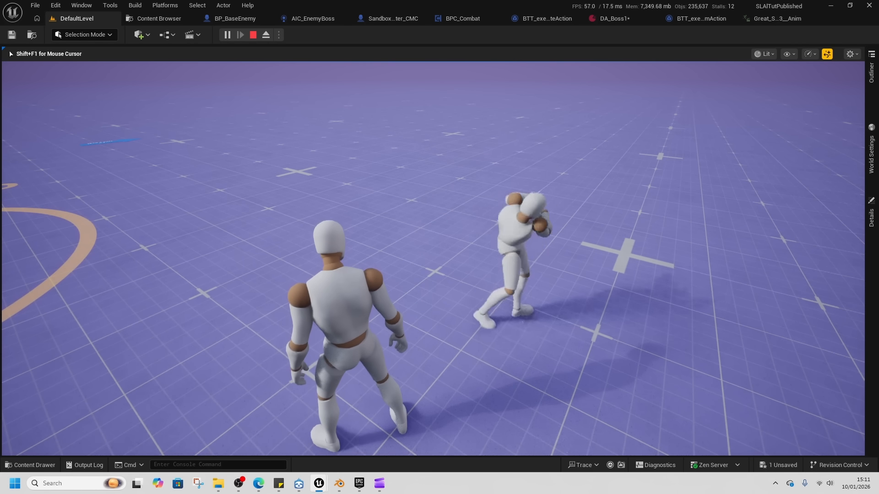
{"action": "key", "text": "shift+F1"}
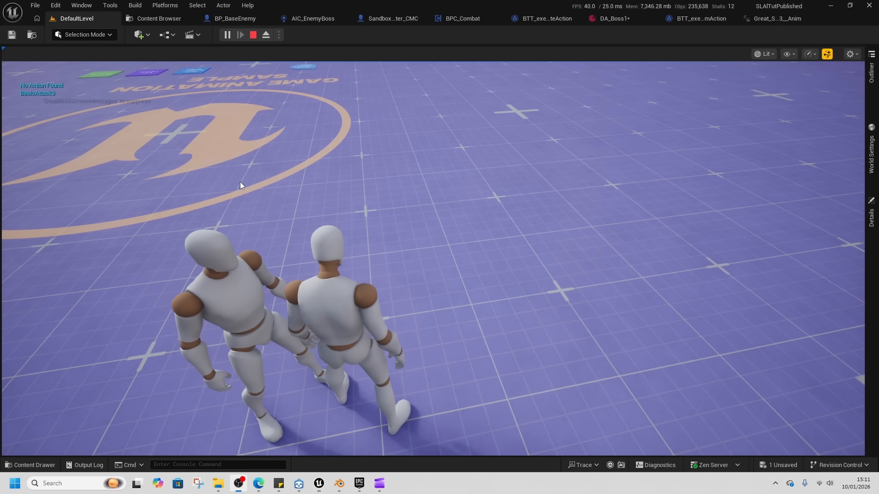
{"action": "left_click", "coordinate": [253, 35]}
Step: Open Great_Sword_Slash__1__Anim_Montage from the Animation folder to examine its preview and timeline
{"action": "key", "text": "ctrl+space"}
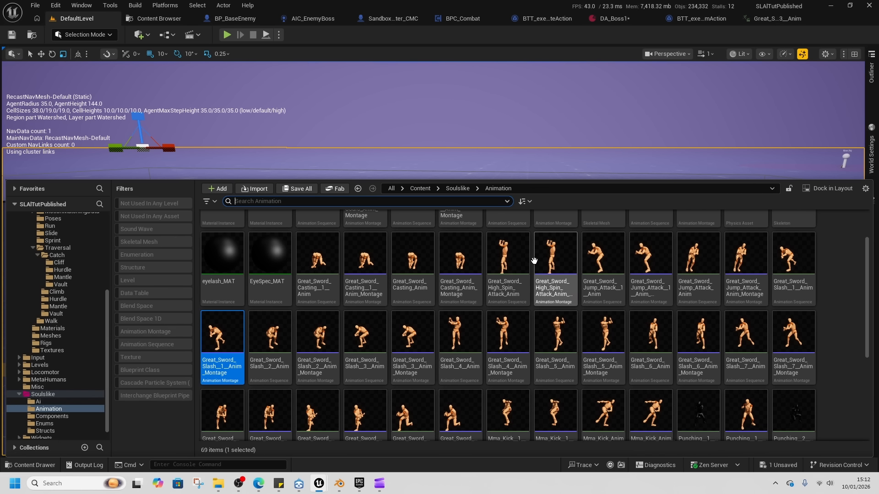
{"action": "left_click", "coordinate": [613, 18]}
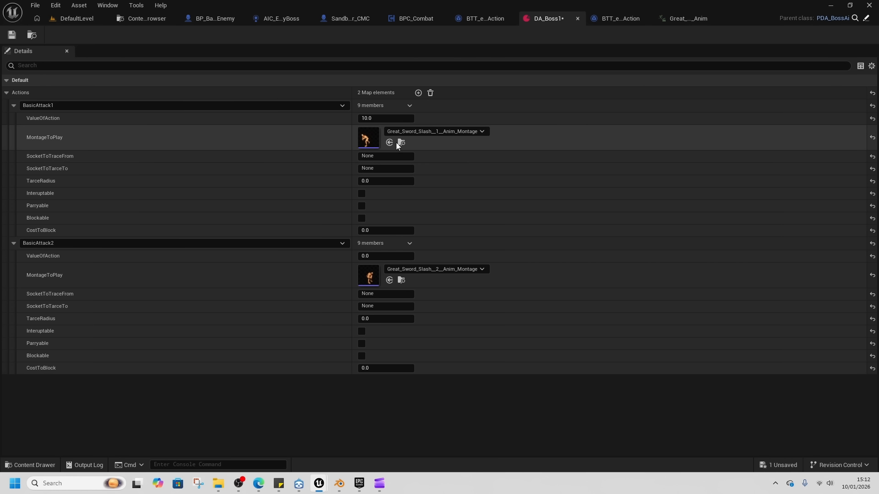
{"action": "key", "text": "ctrl+space"}
{"action": "double_click", "coordinate": [216, 384]}
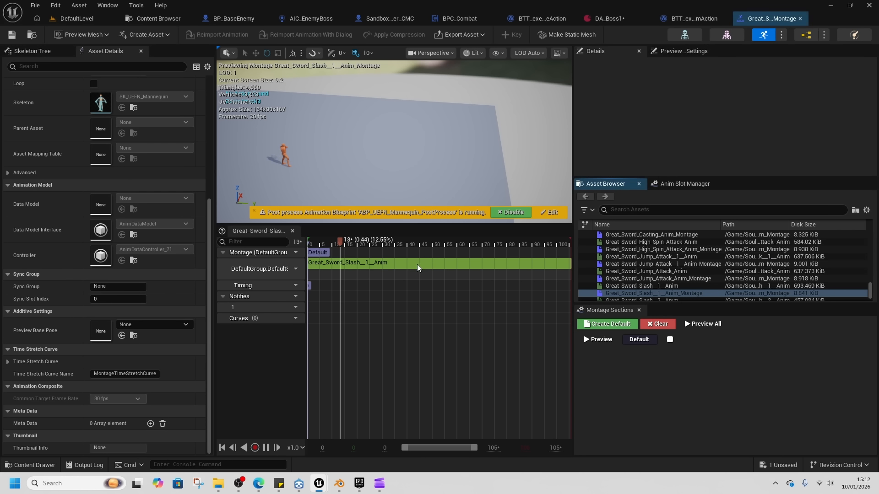
Step: Play-test DefaultLevel again from a floor spot near the boss to check its attacks, and stop the simulation
{"action": "left_click", "coordinate": [81, 21]}
{"action": "scroll", "coordinate": [424, 341], "scroll_direction": "down", "scroll_amount": 5}
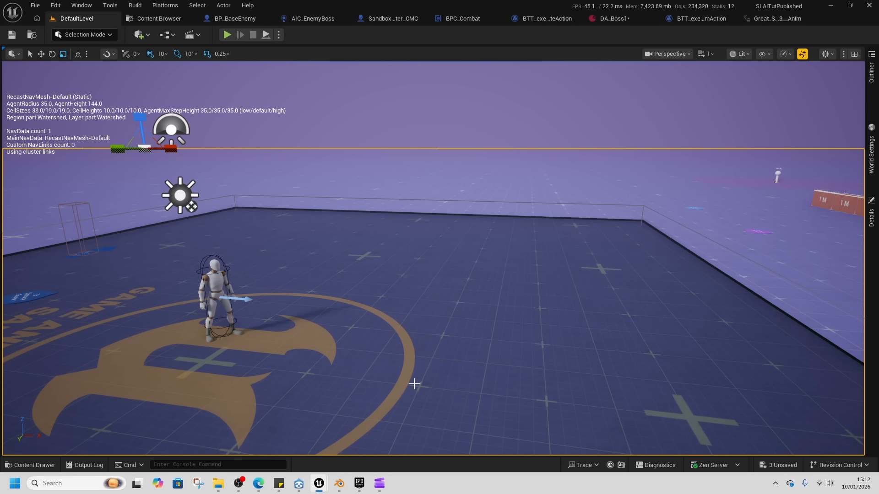
{"action": "right_click", "coordinate": [413, 383]}
{"action": "left_click", "coordinate": [445, 389]}
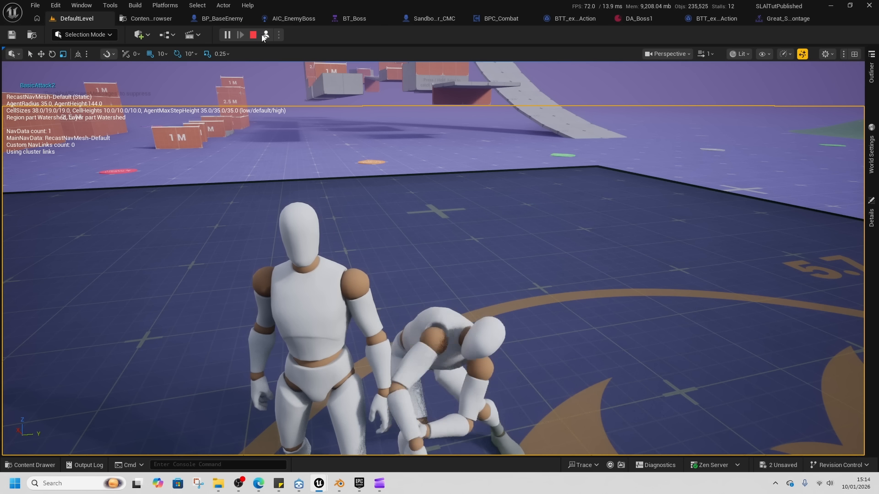
{"action": "left_click", "coordinate": [253, 36]}
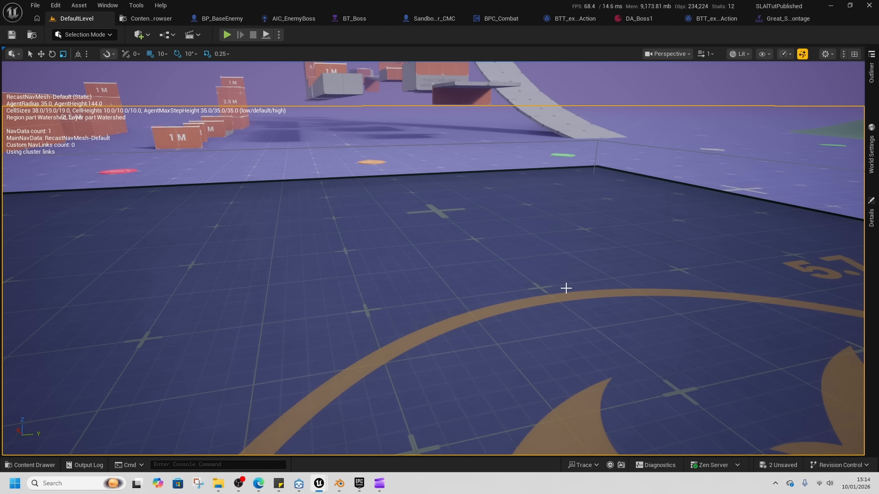